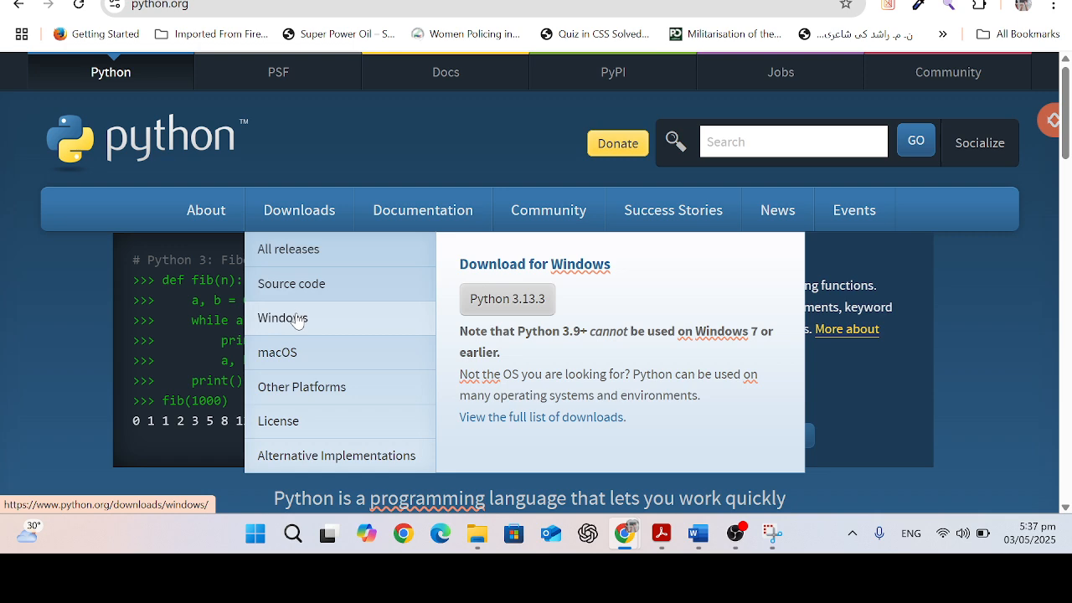
Open the Windows releases page on python.org and download the 64-bit Windows installer for Python 3.13.3.
left_click(297, 318)
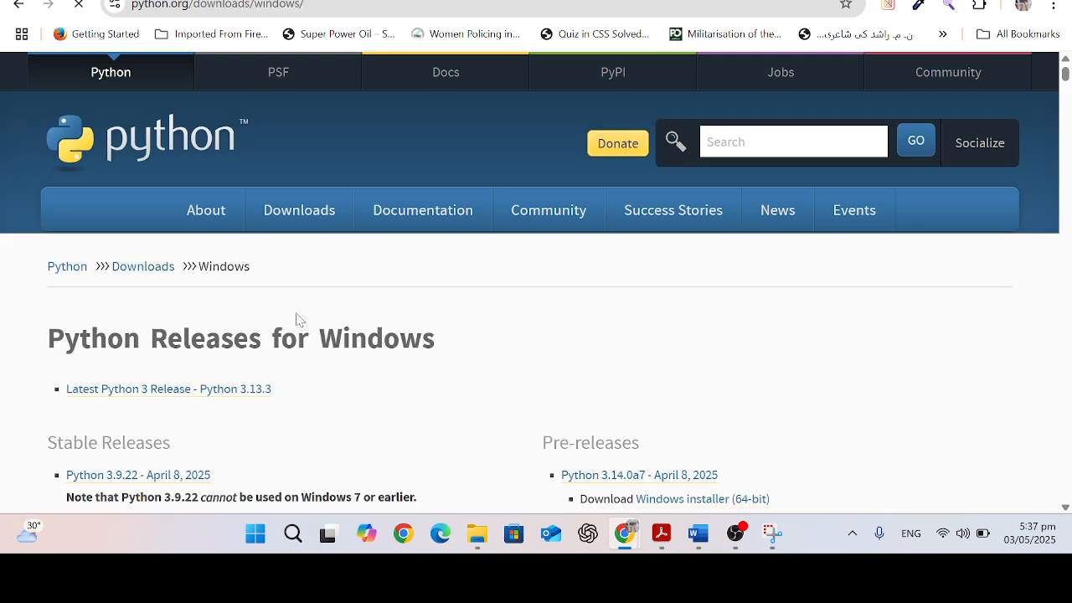
scroll(493, 325, "down", 2)
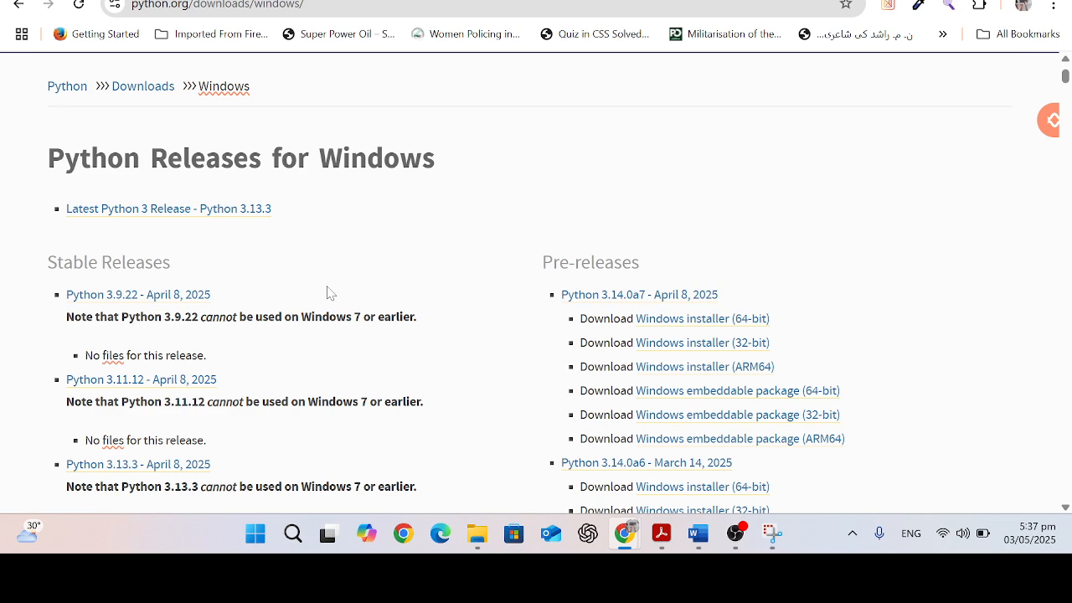
scroll(329, 292, "down", 1)
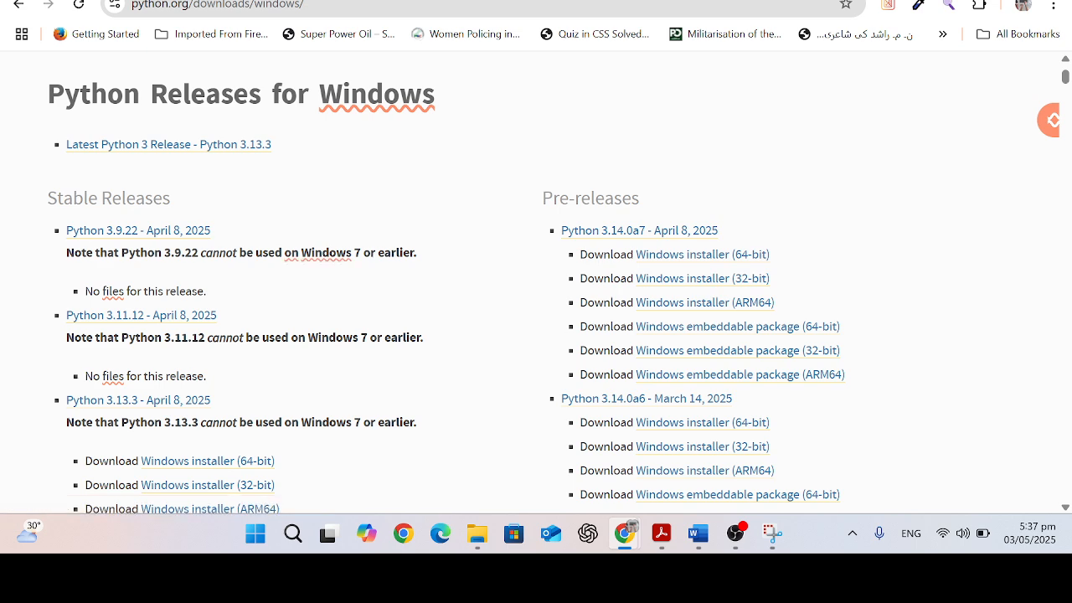
double_click(290, 253)
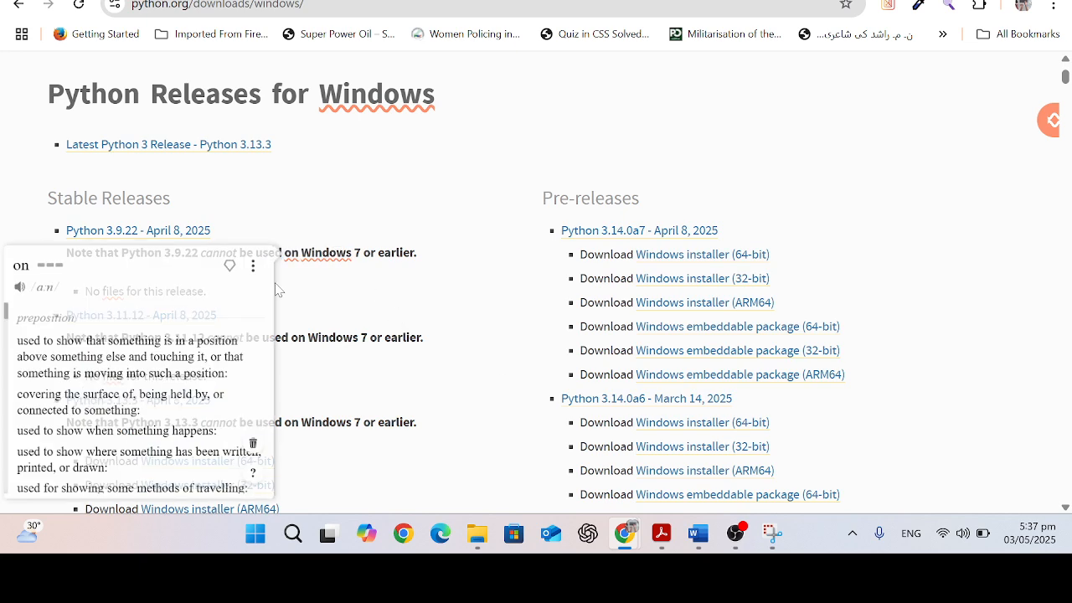
left_click(433, 227)
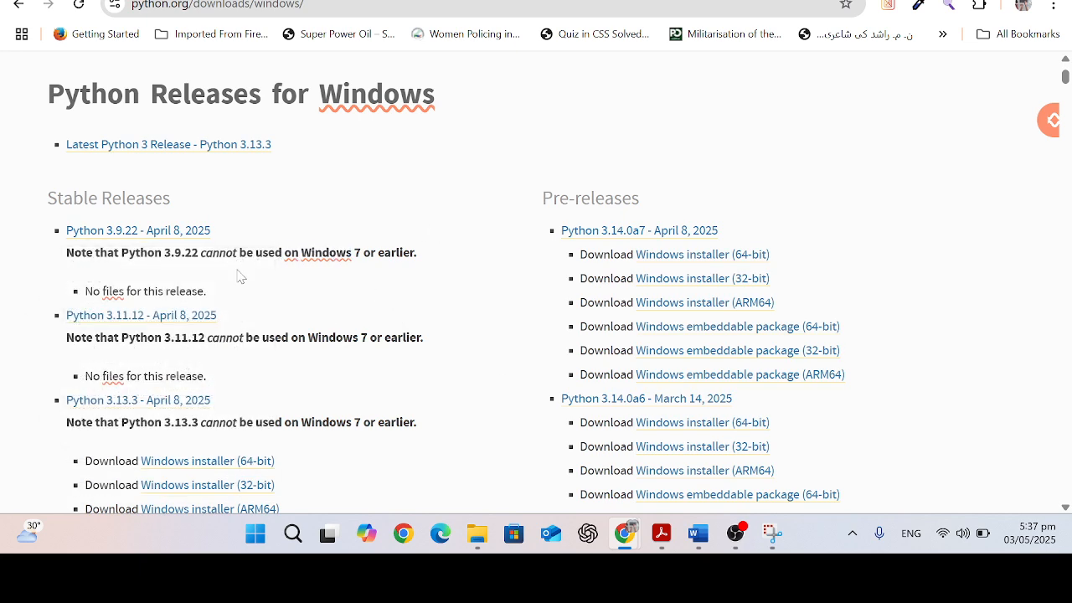
scroll(240, 276, "down", 3)
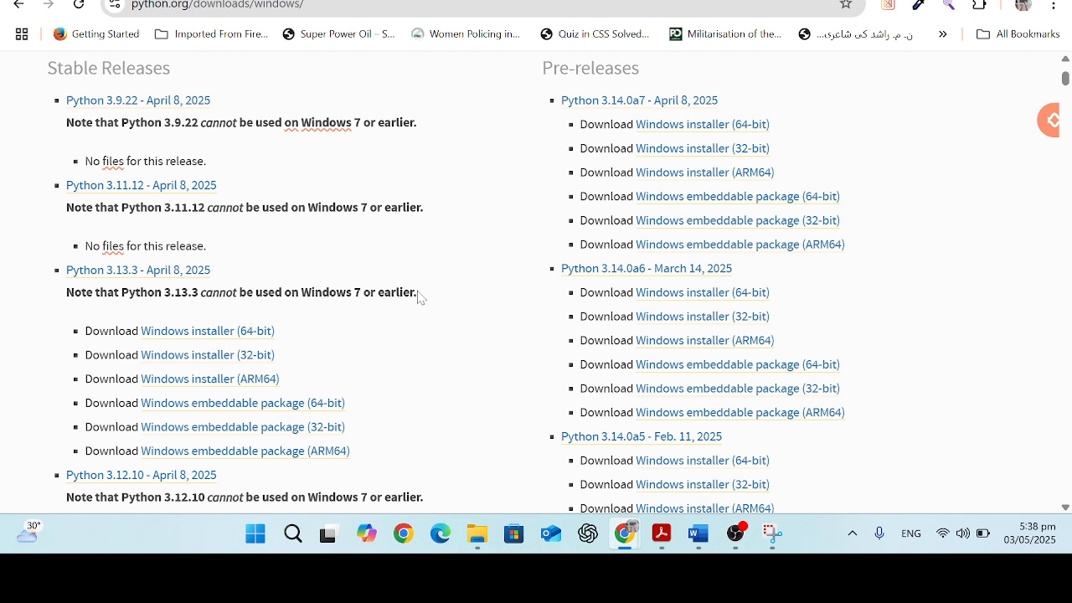
left_click(206, 332)
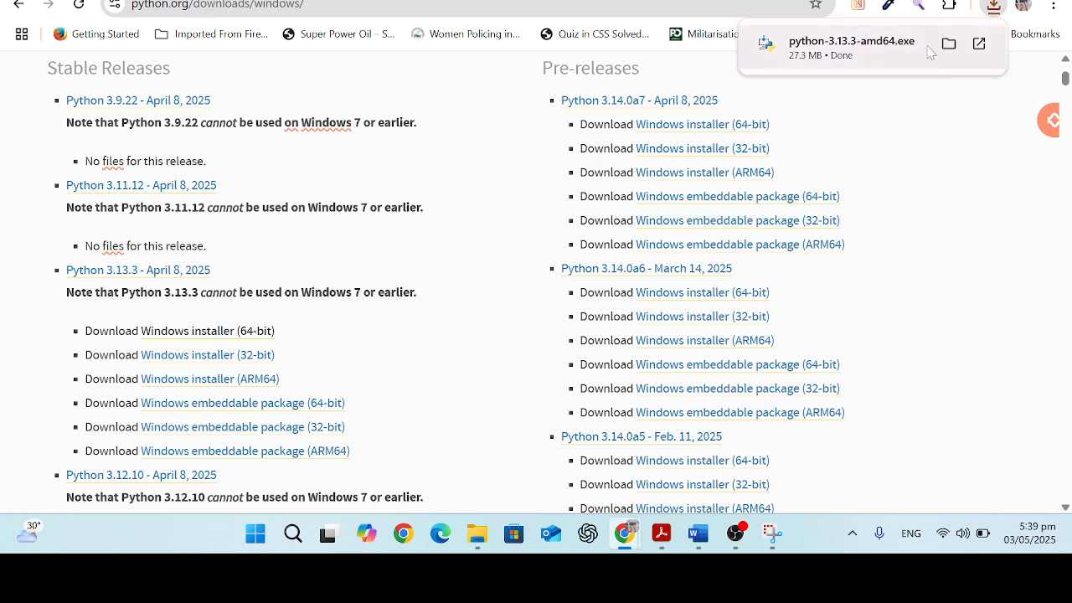
Run python-3.13.3-amd64.exe and complete the default installation with admin privileges for py.exe and python.exe added to PATH.
left_click(901, 57)
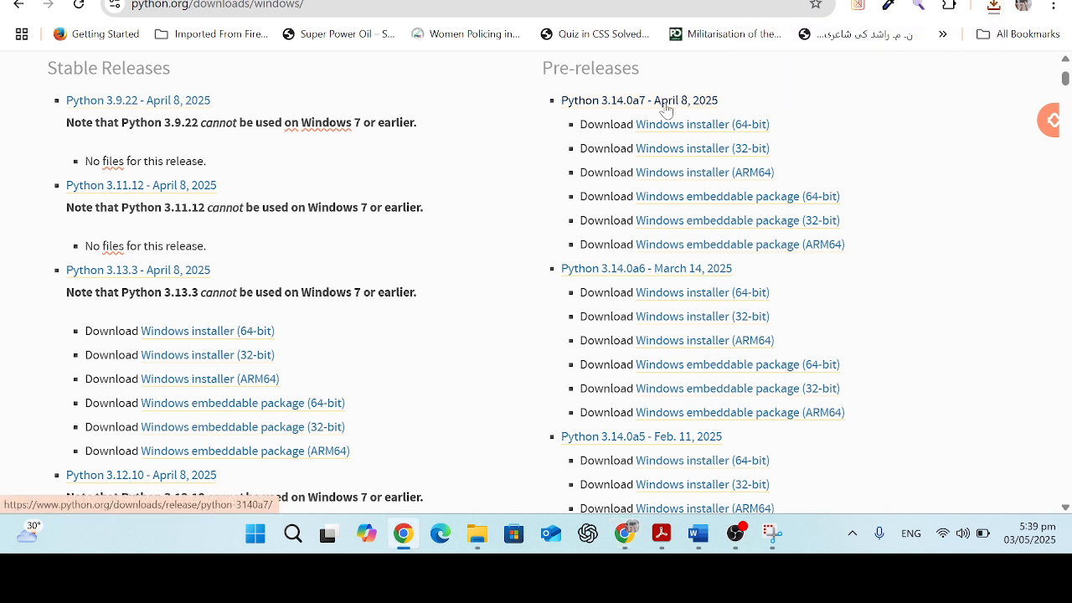
left_click(764, 124)
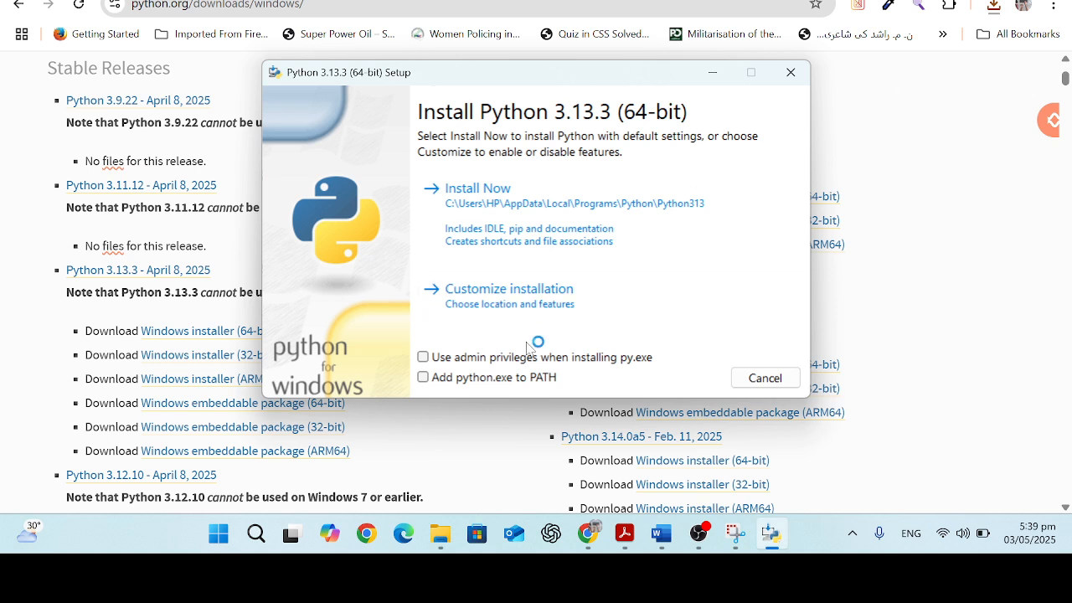
left_click(466, 387)
left_click(425, 359)
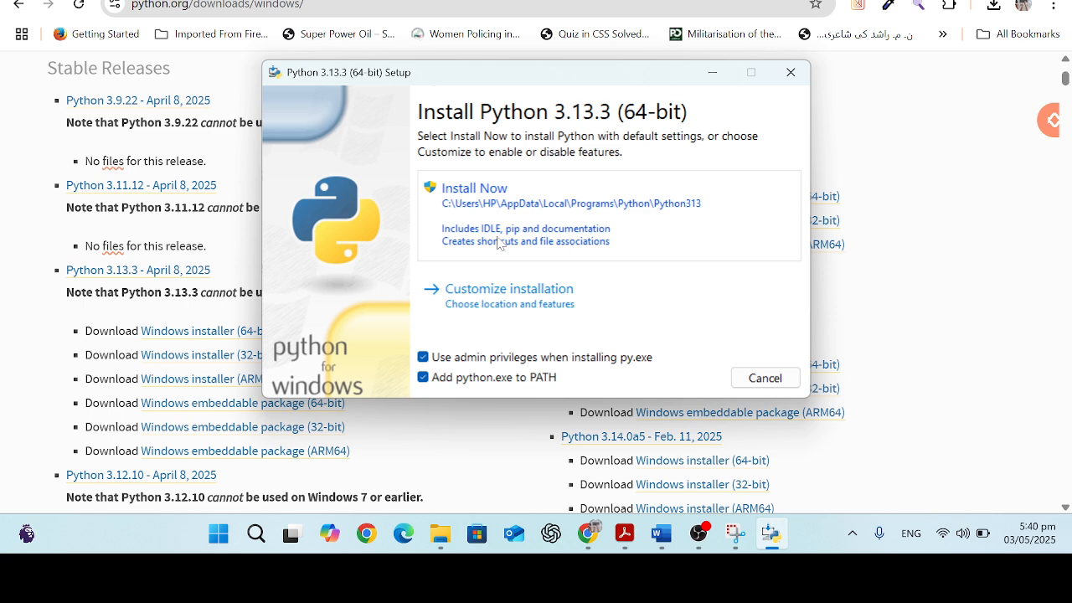
left_click(558, 219)
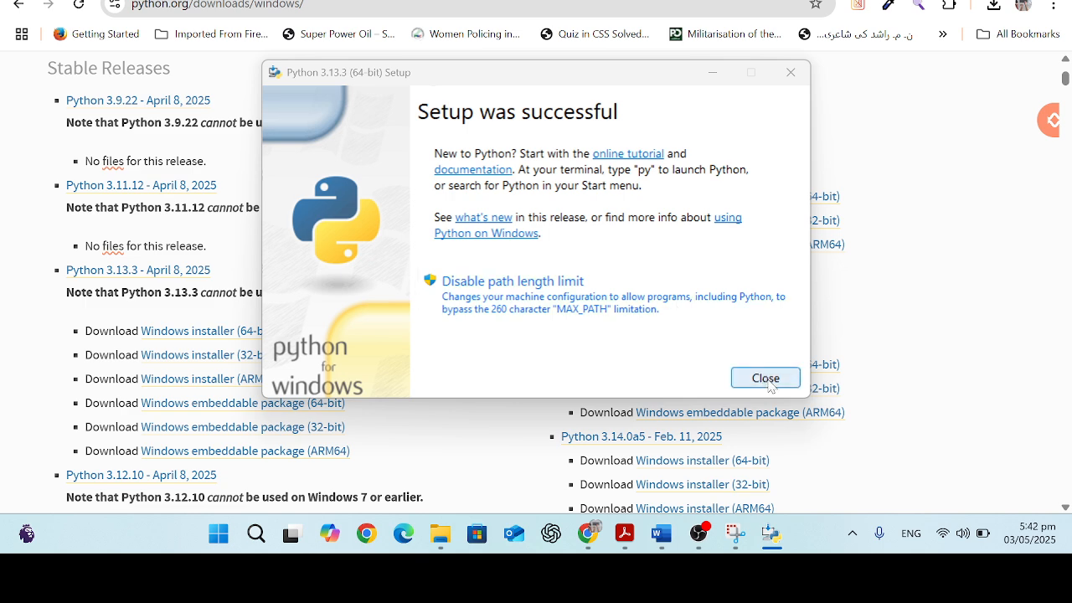
left_click(765, 379)
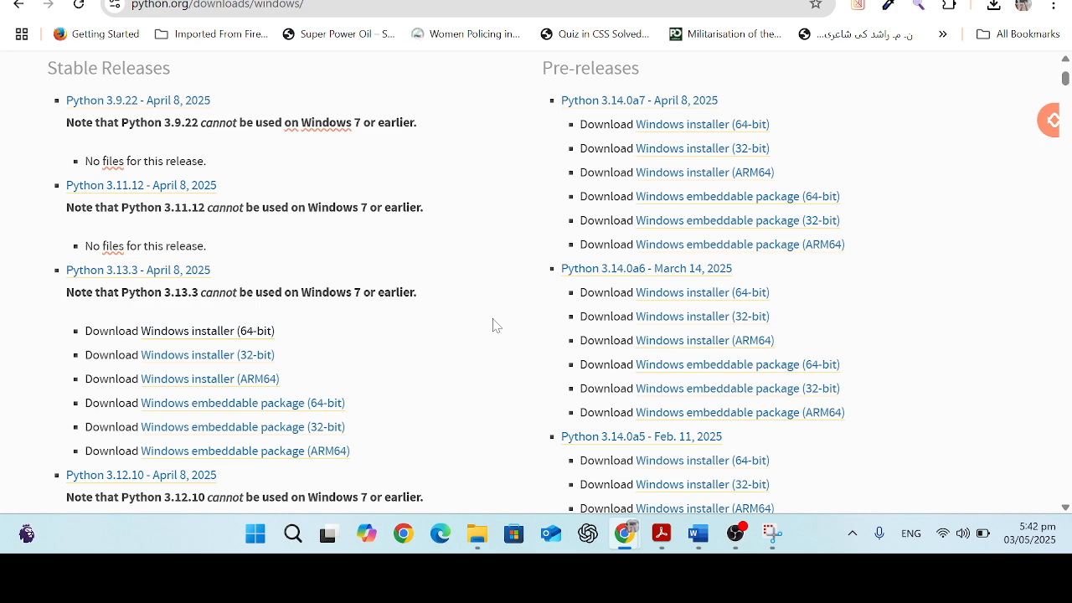
Find and launch the Python 3.13 (64-bit) console and maximize its window.
left_click(293, 534)
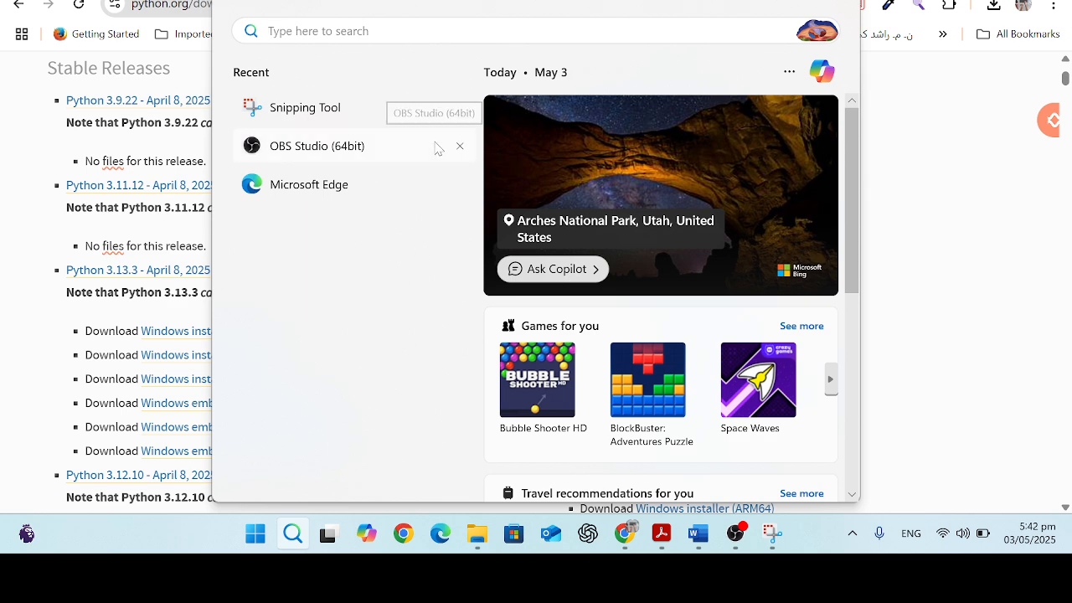
type("pyth")
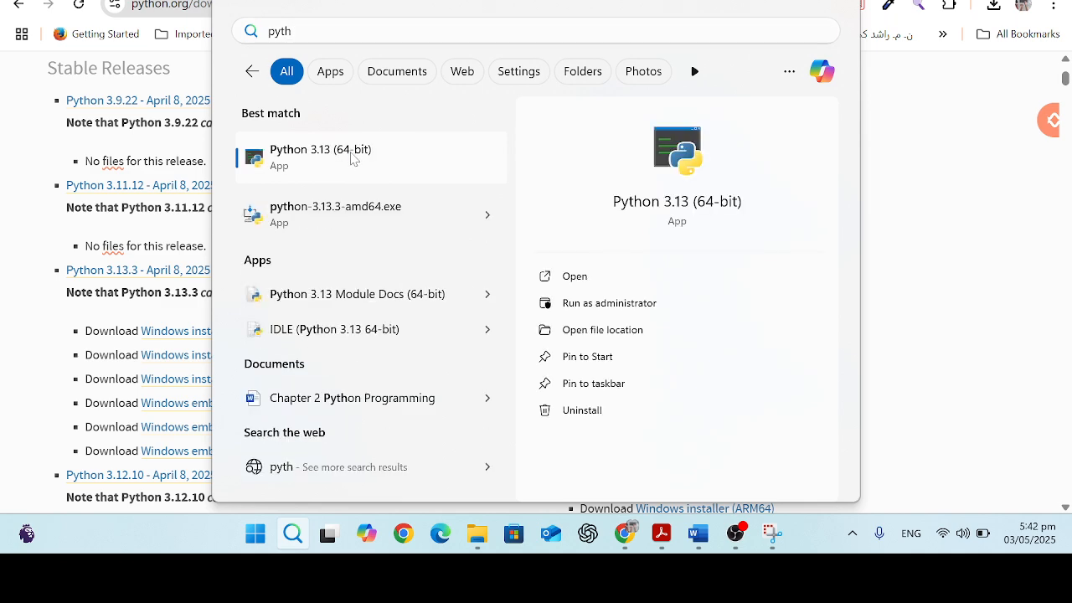
left_click(353, 159)
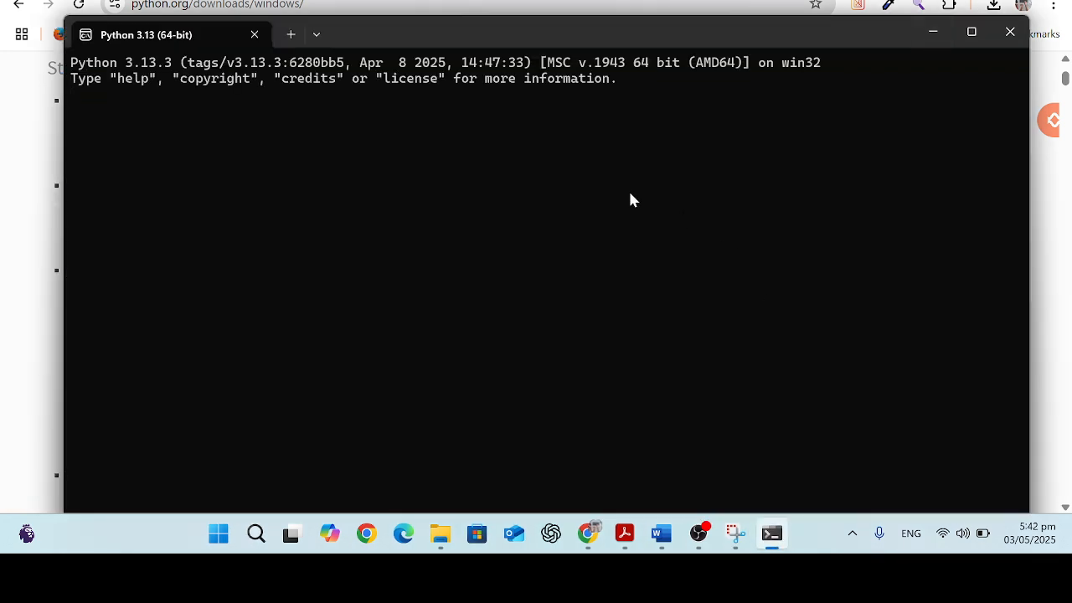
left_click(971, 32)
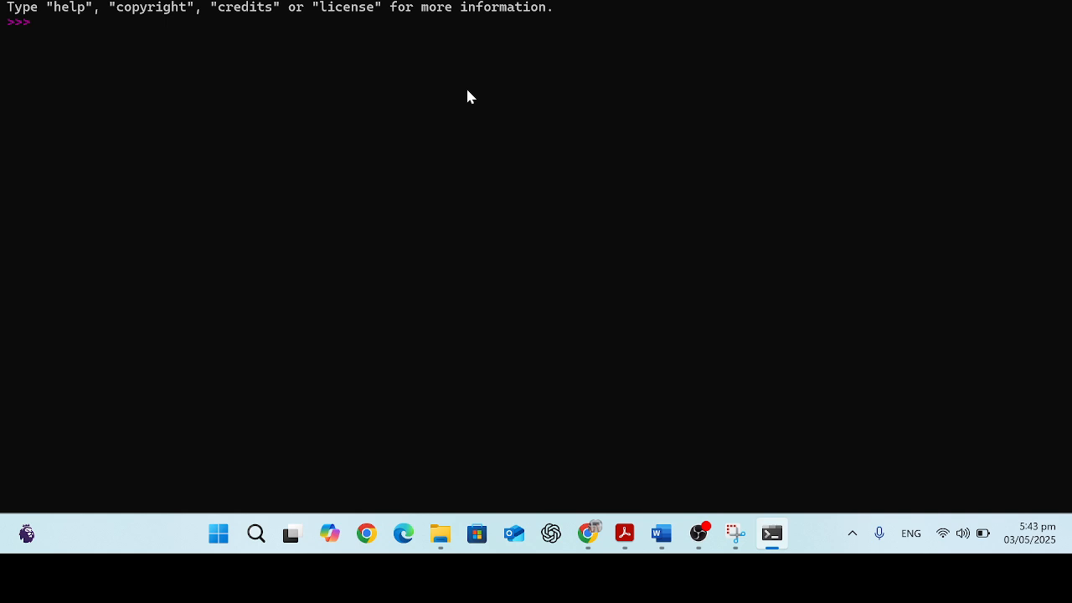
Execute print("Hello world") at the Python console prompt.
type("print")
type("()")
type("\"\"")
key("Left")
type("Hello world")
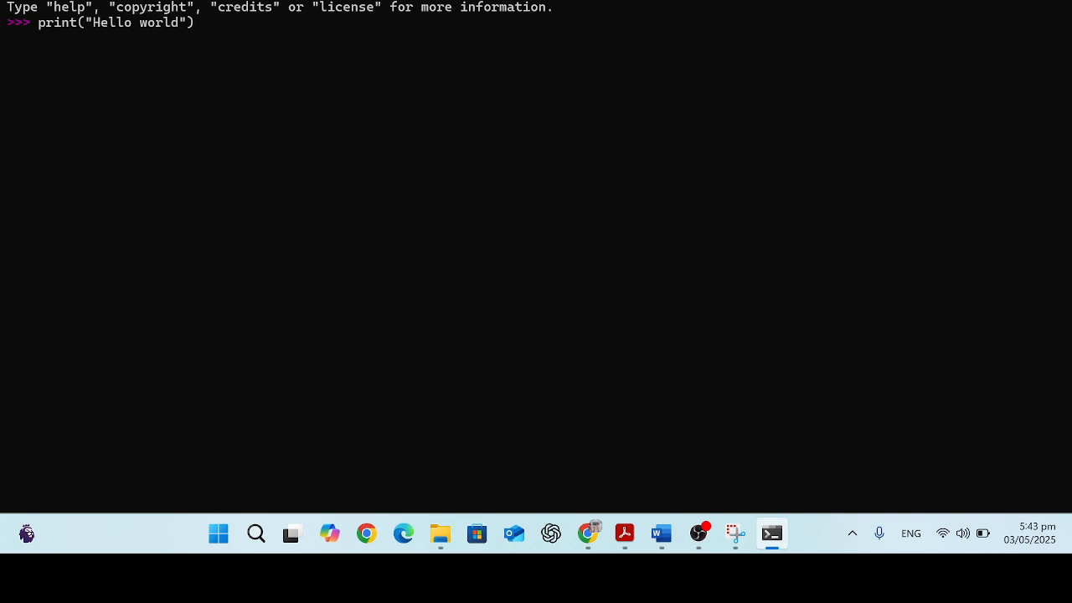
key("Return")
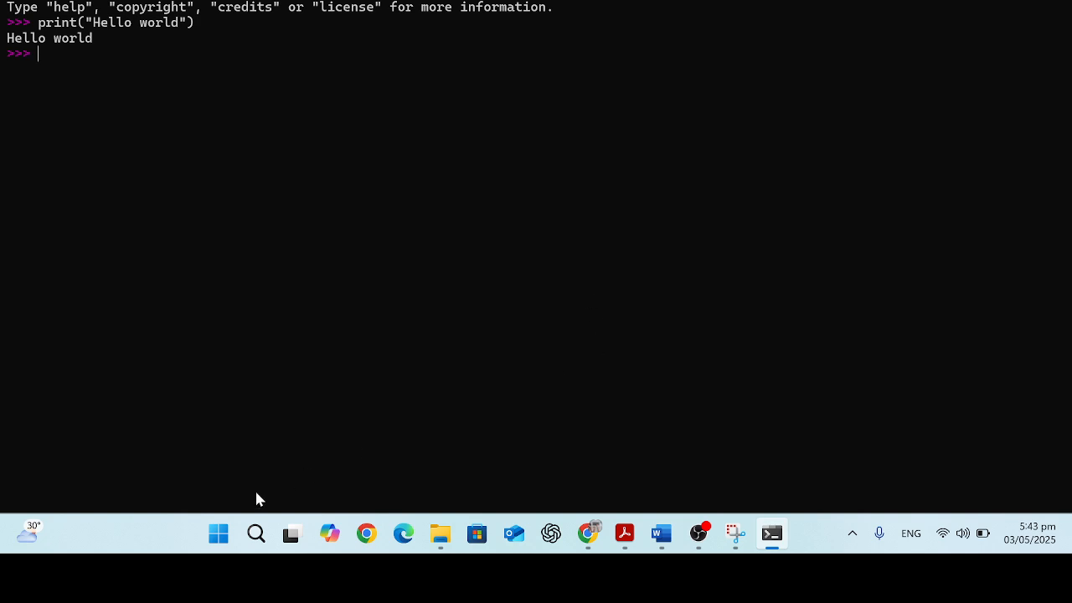
Launch IDLE (Python 3.13 64-bit) and create a new blank script file in a maximized window.
left_click(257, 535)
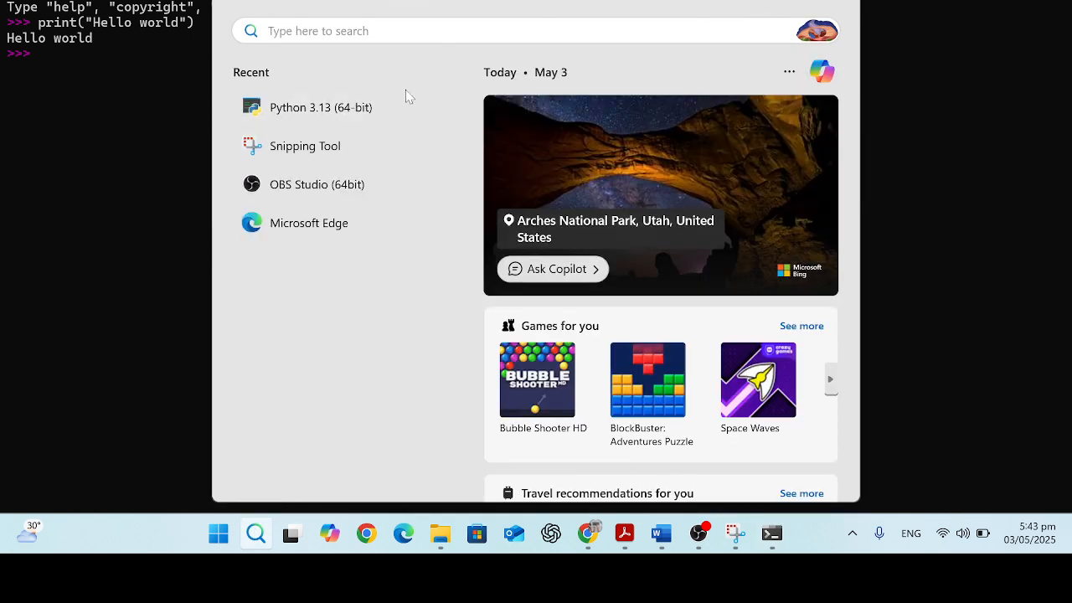
type("id")
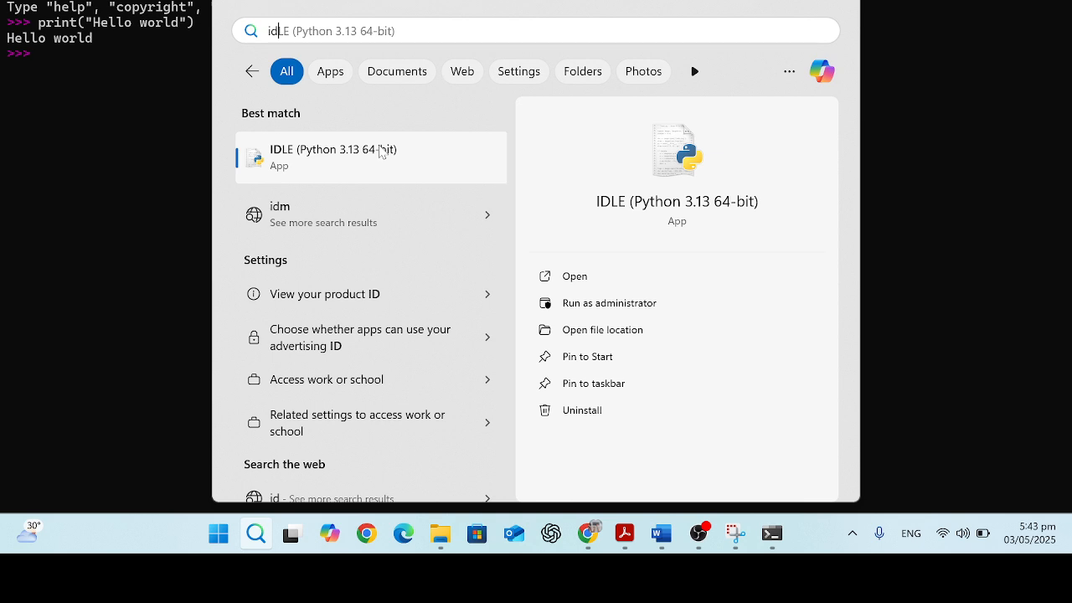
left_click(381, 151)
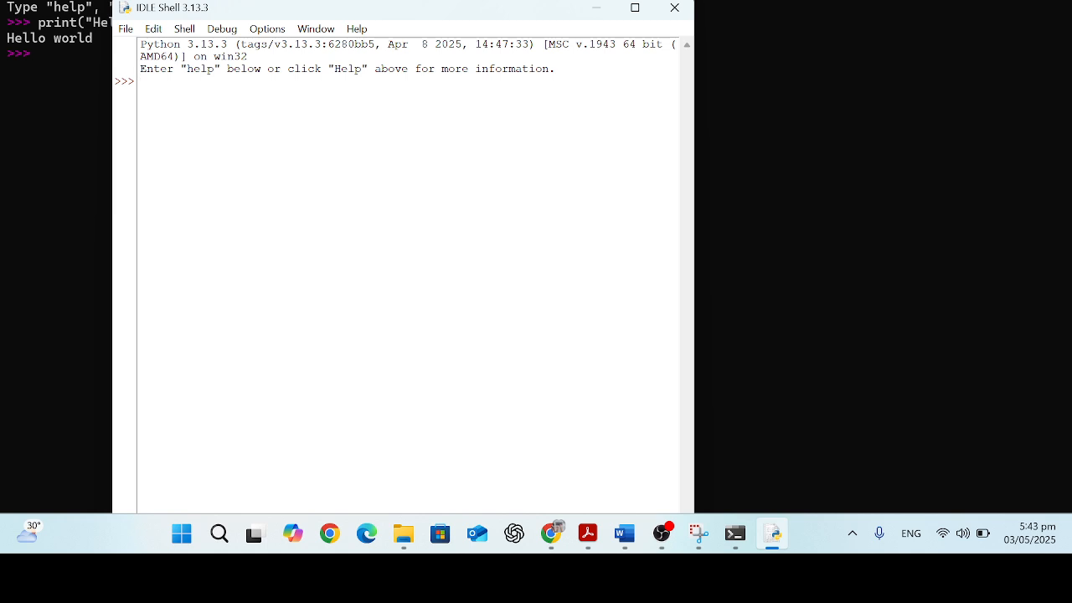
left_click(640, 11)
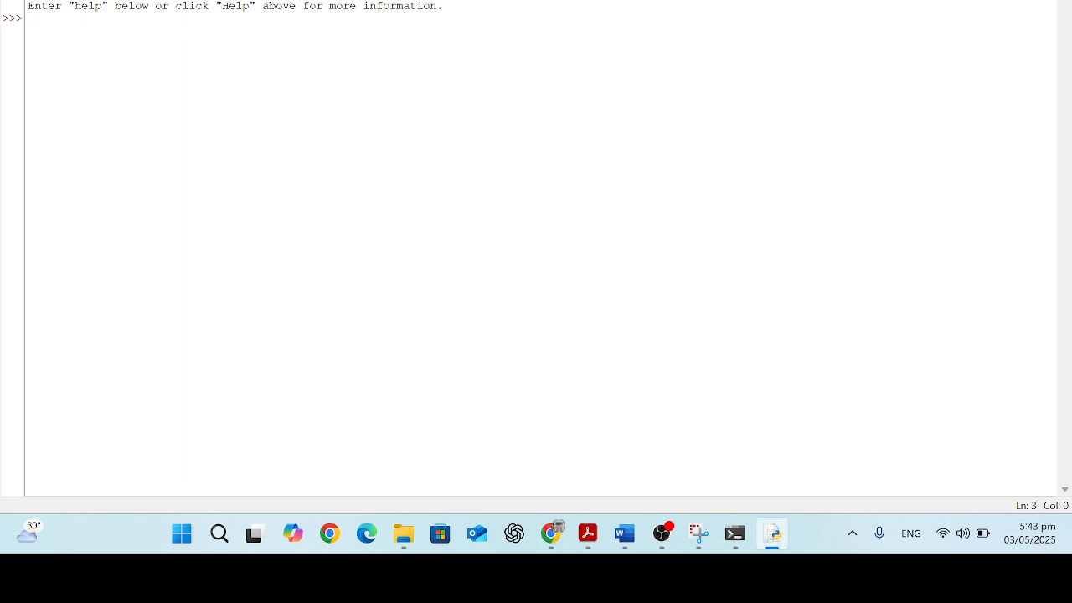
left_click(14, 0)
left_click(43, 2)
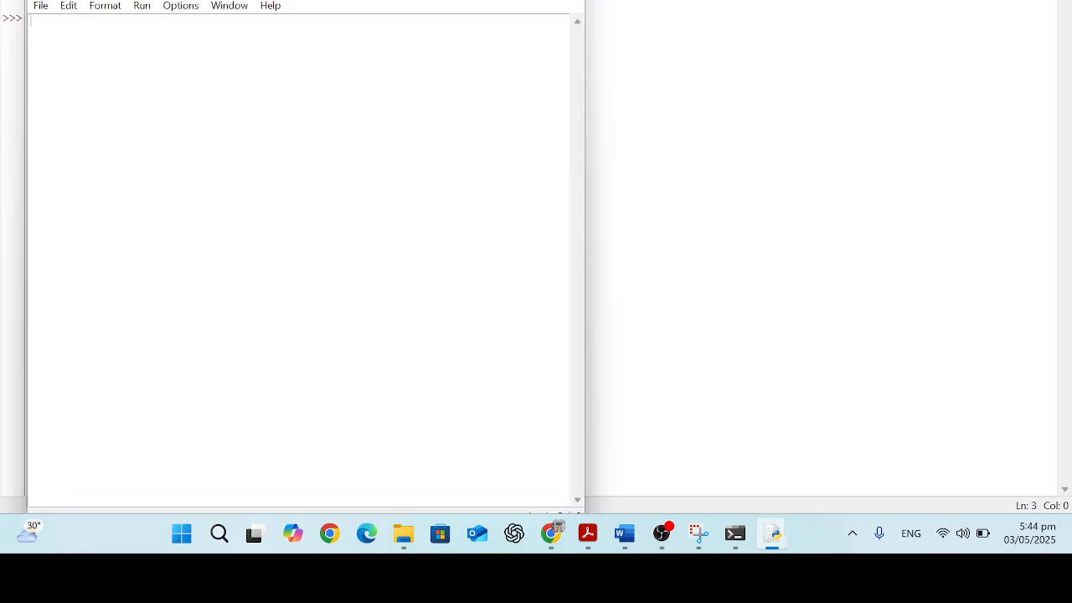
left_click(526, 0)
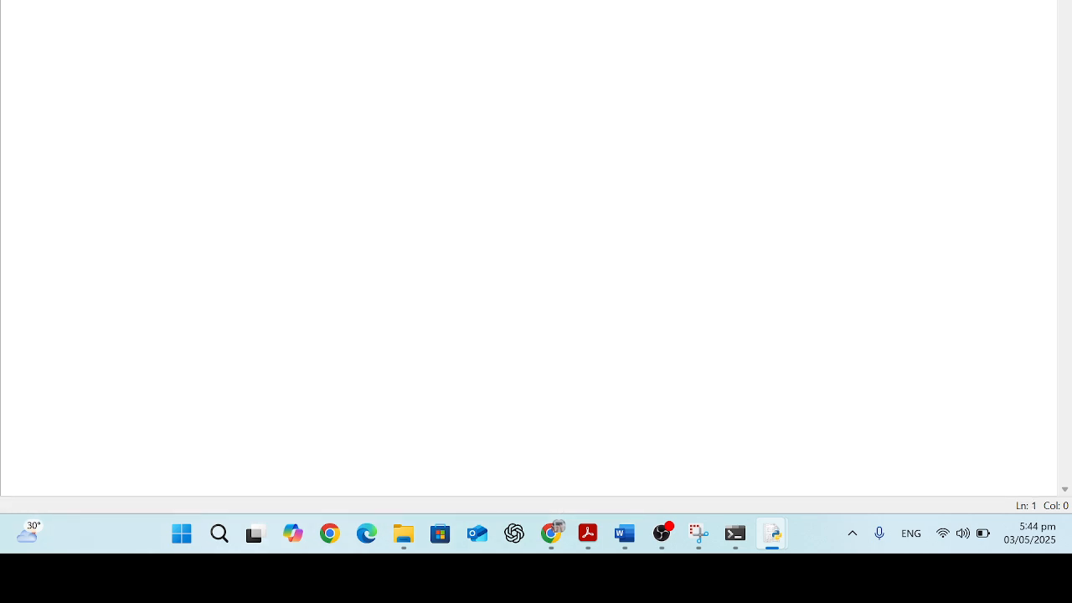
Write the script line print("Assalam O Alaikam Intermediate Students!") in the new file.
type("print()")
key("Left")
type("\"Assa\"")
key("Left")
type("Assalam O Alaikam ")
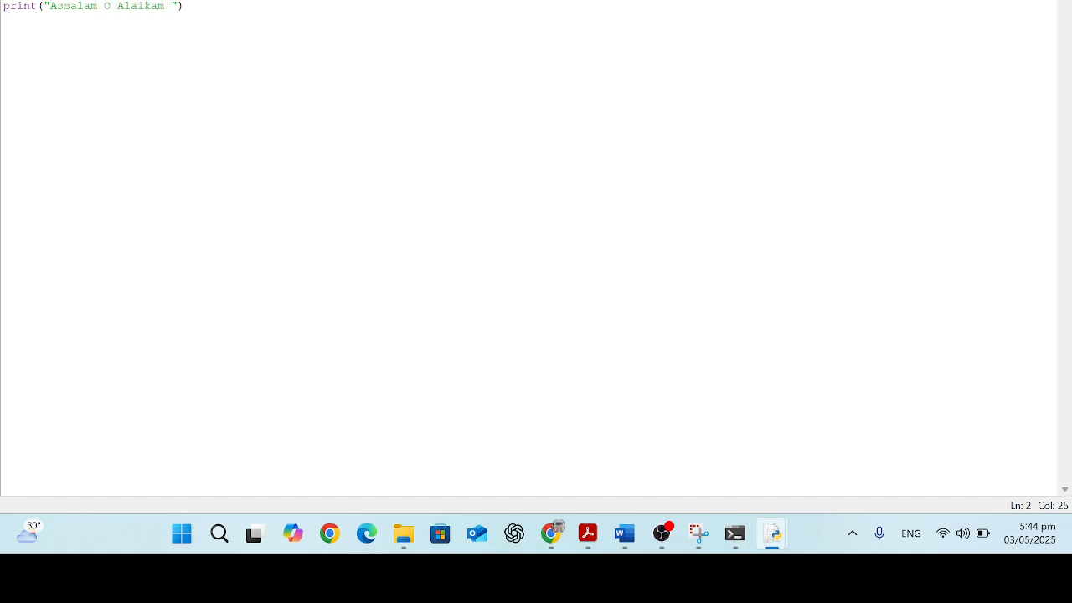
type("Intermediate Students!")
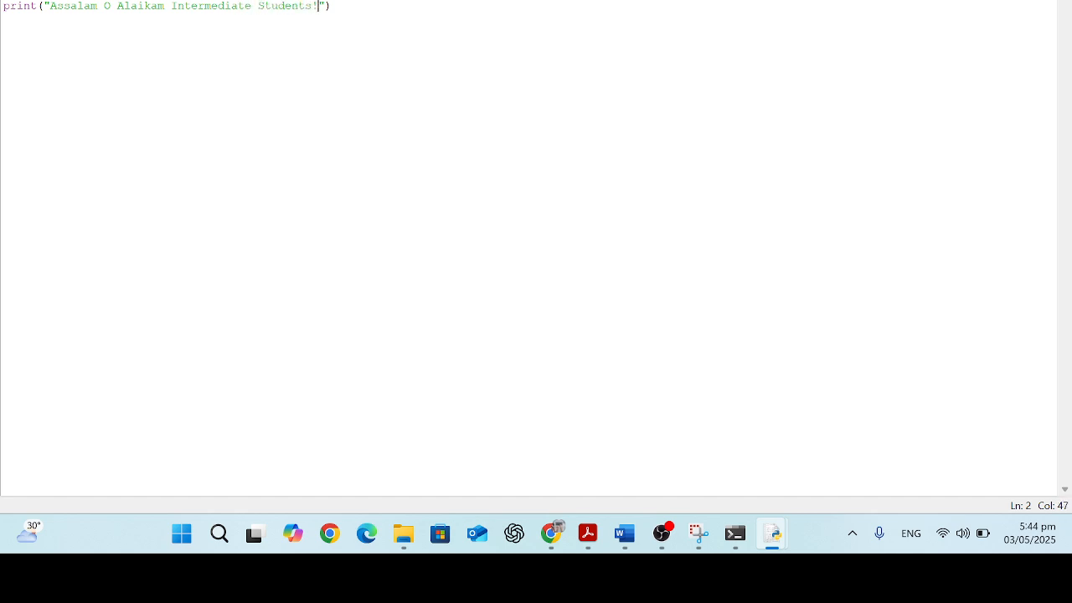
key("End")
Save the script in the Python313 folder as first, with the Python files type.
key("ctrl+s")
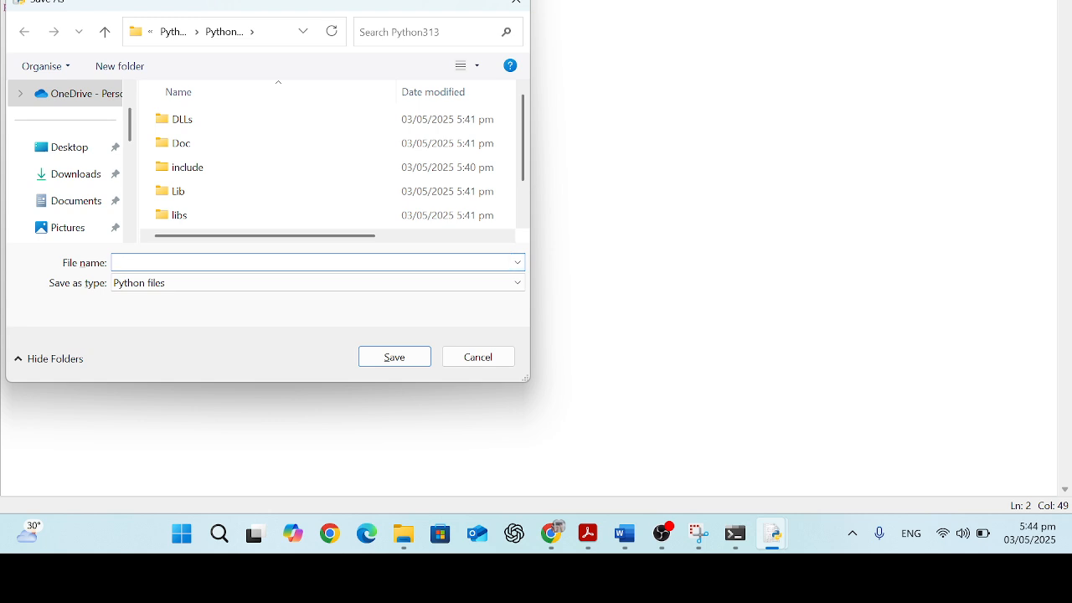
type("first")
left_click(482, 290)
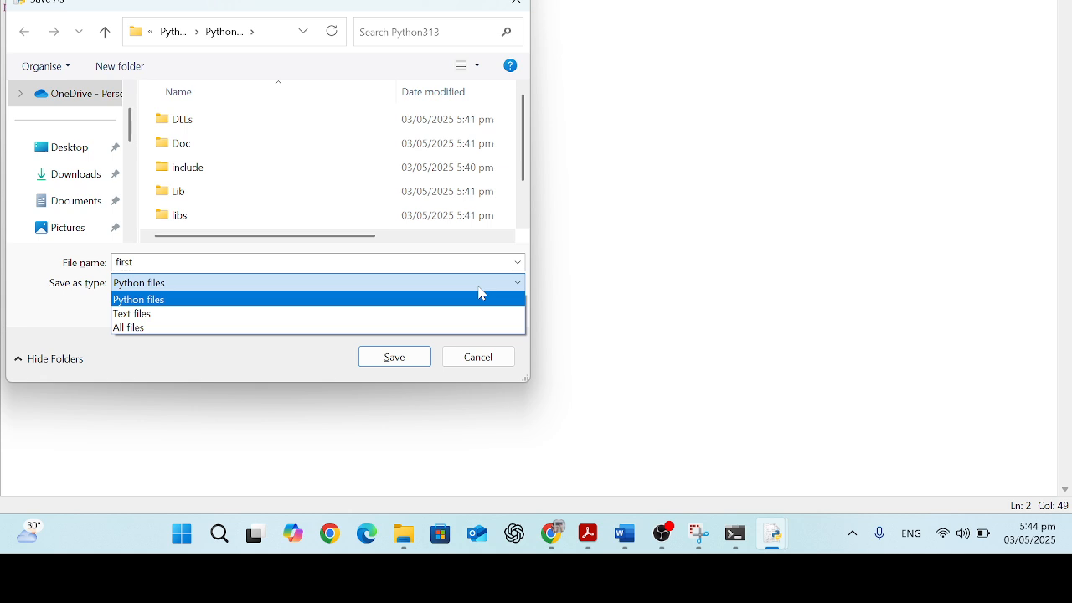
left_click(88, 320)
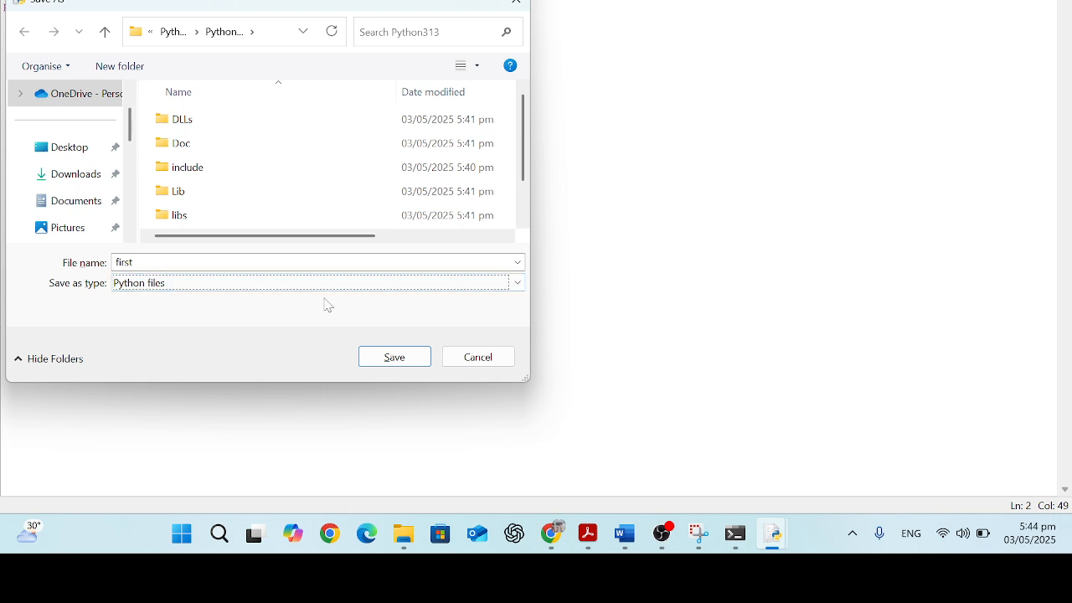
left_click(414, 358)
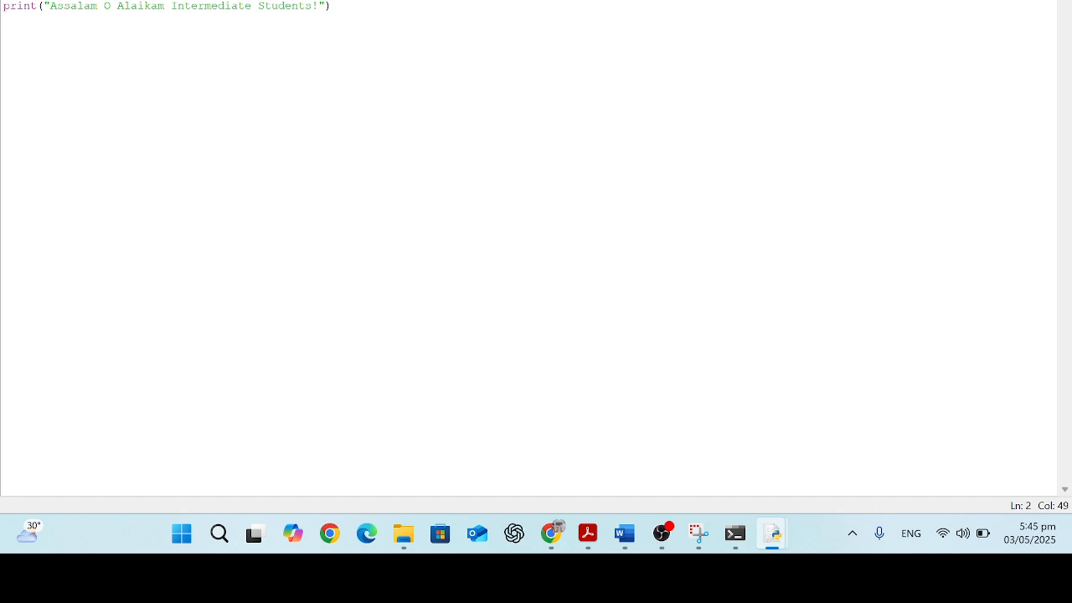
Run the first.py script and highlight its printed output in the IDLE shell.
left_click(114, 0)
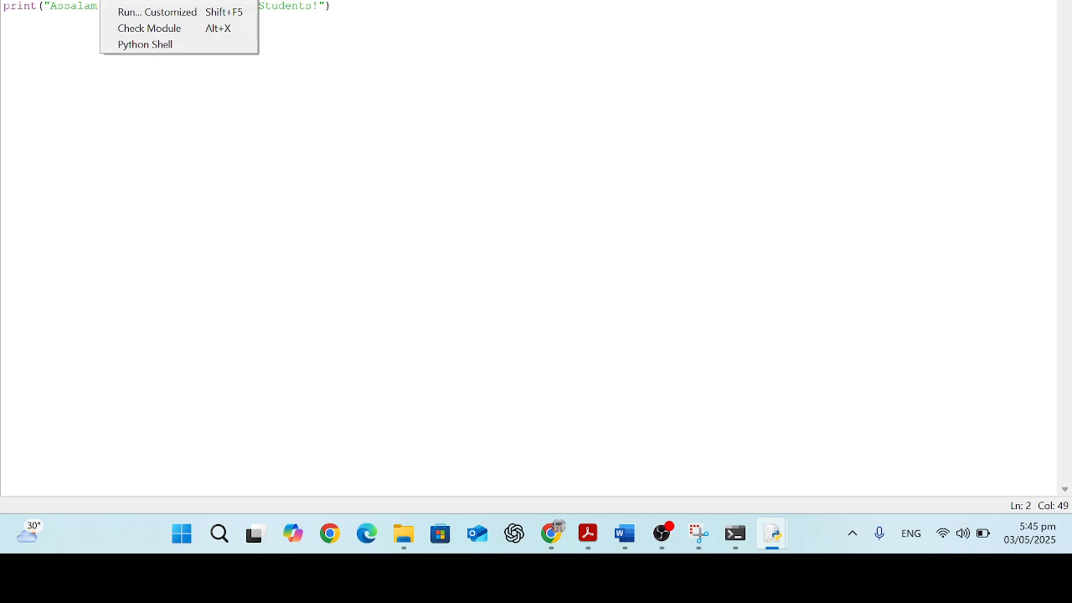
left_click(167, 4)
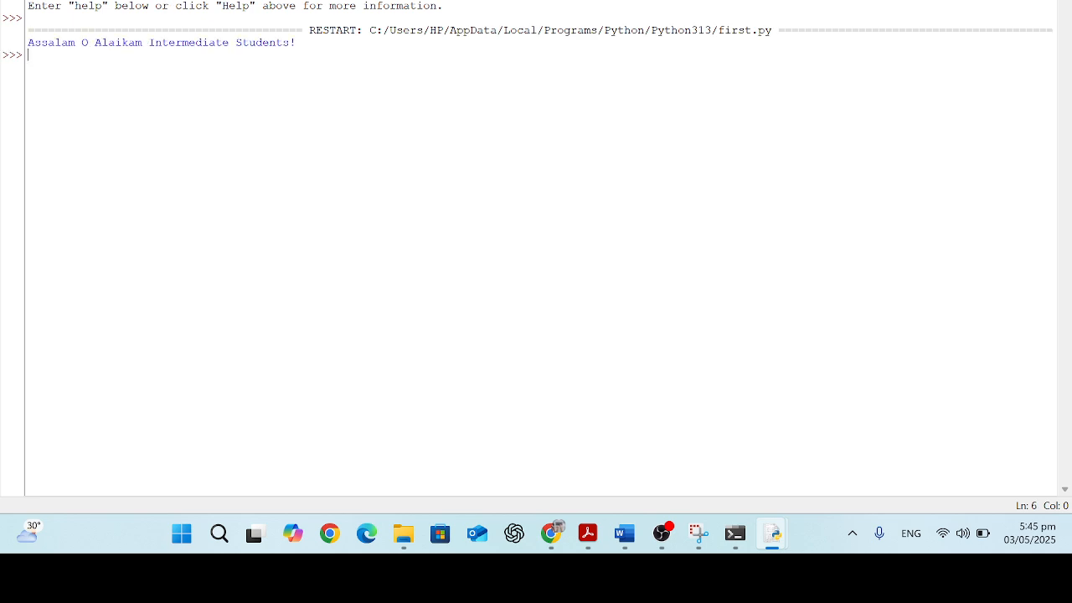
left_click_drag(296, 42, 28, 42)
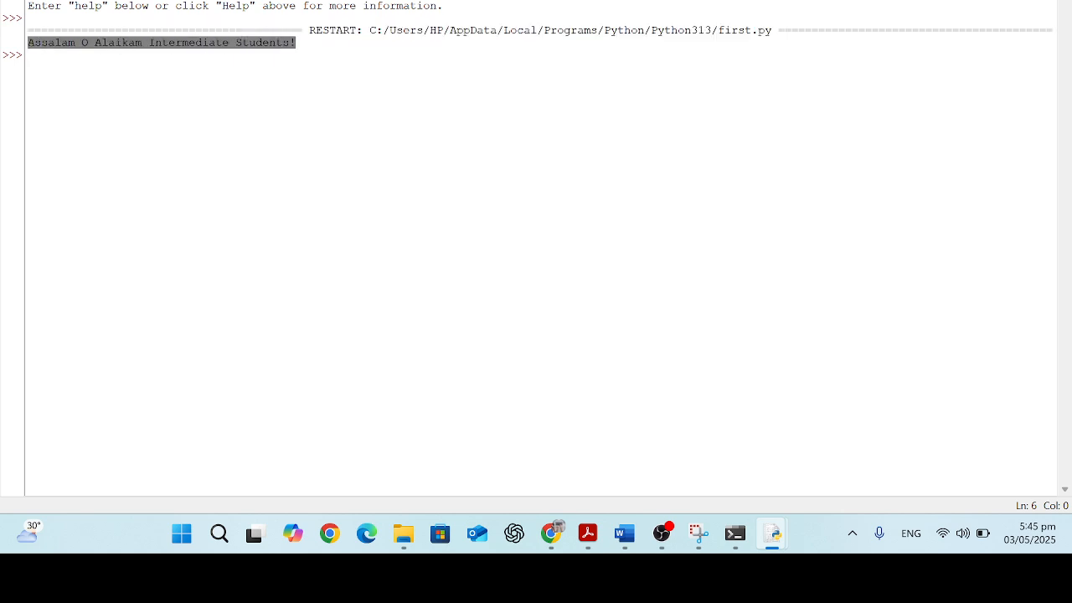
left_click(253, 69)
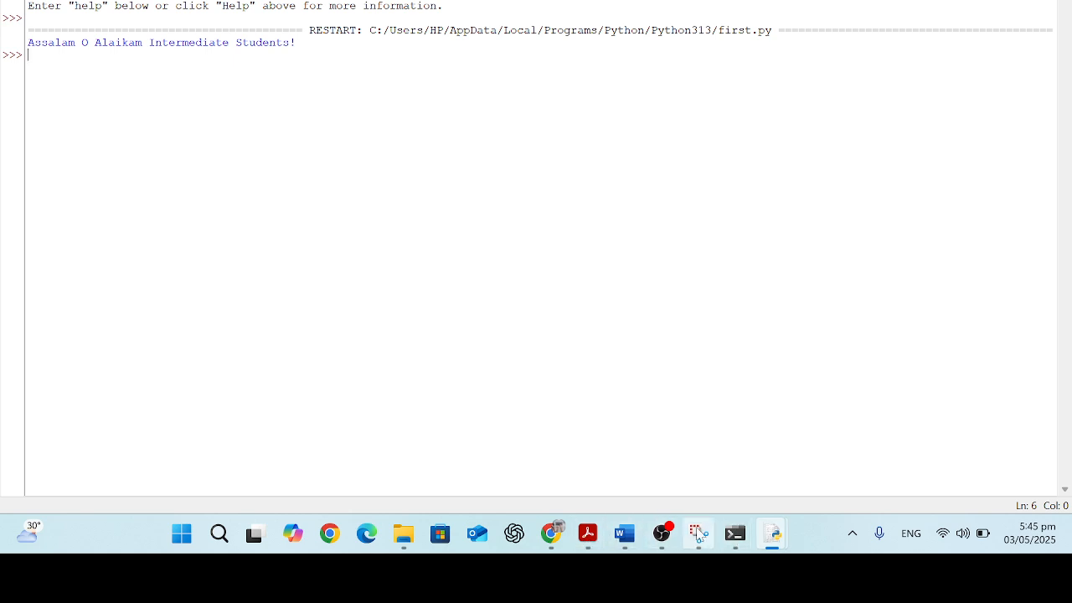
Minimize the open Python windows and switch to Lecture 3.pdf in Adobe Acrobat.
mouse_move(588, 534)
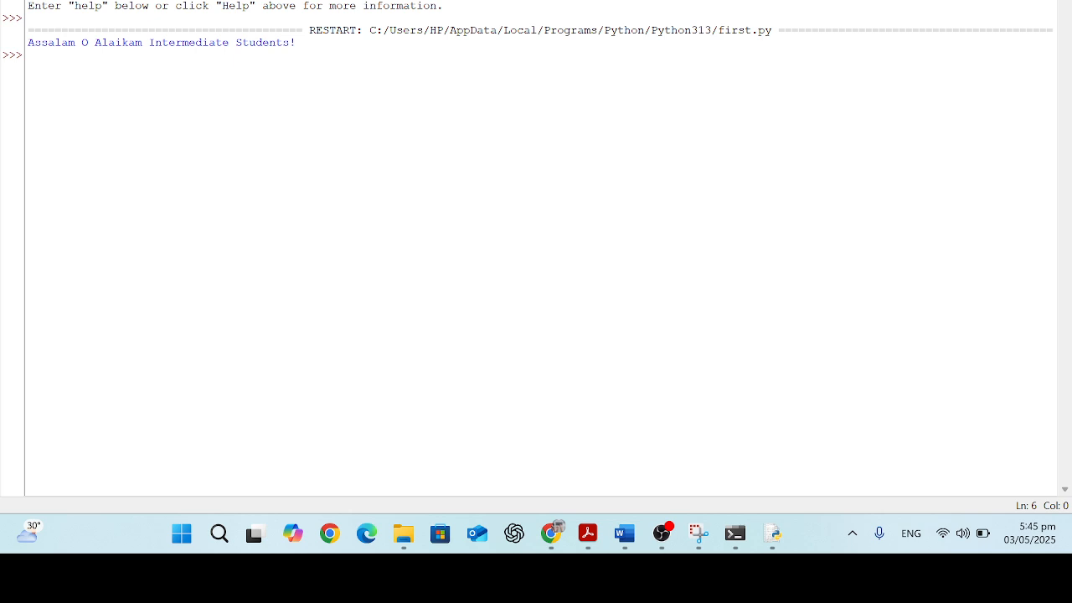
left_click(976, 1)
left_click(976, 1)
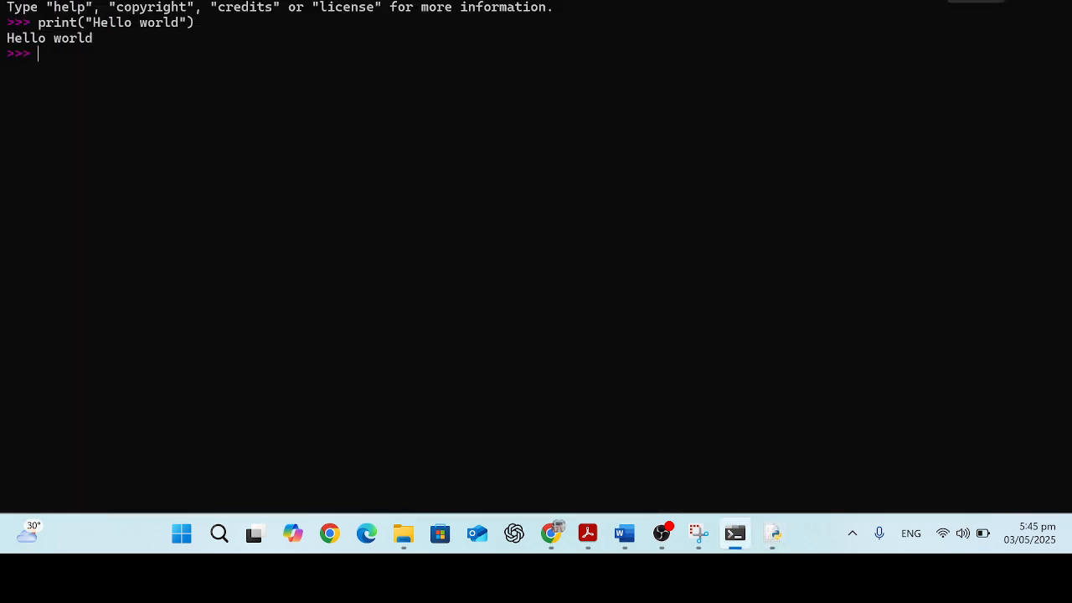
left_click(976, 0)
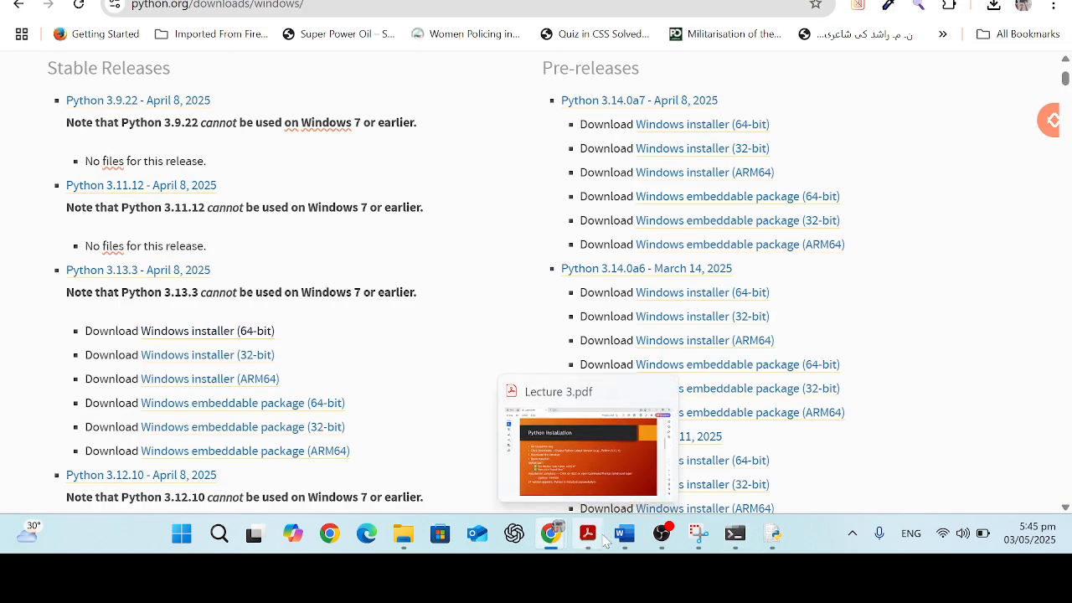
left_click(607, 402)
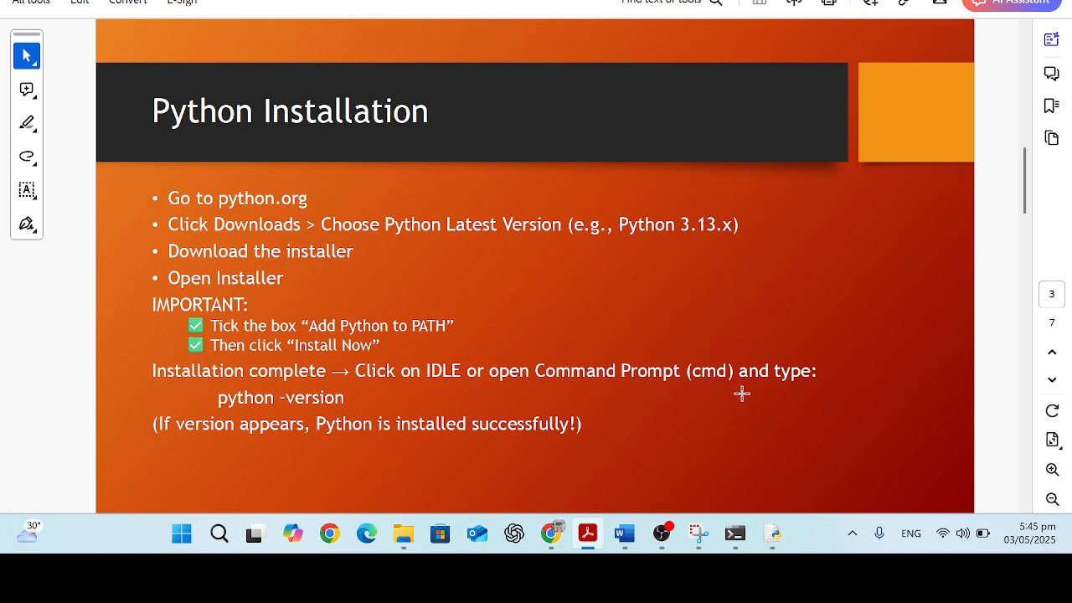